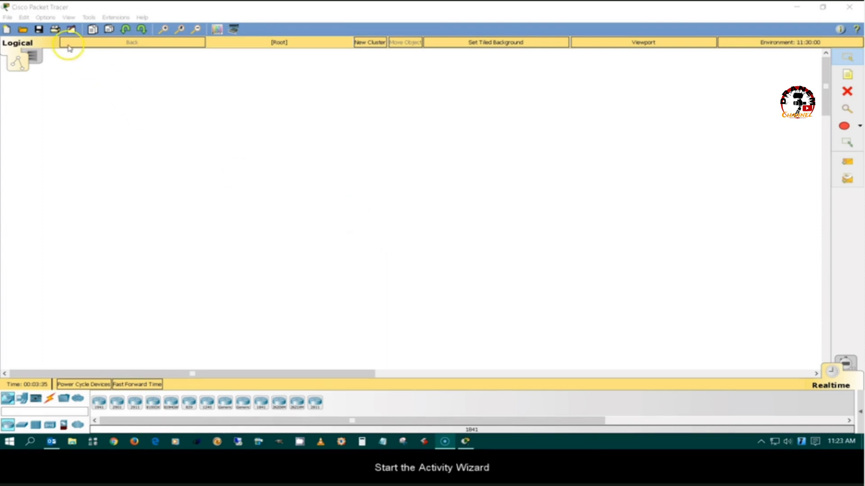
- Start the Activity Wizard, move its window into place, and show the empty Instructions page 1/1
{"action": "left_click", "coordinate": [73, 30]}
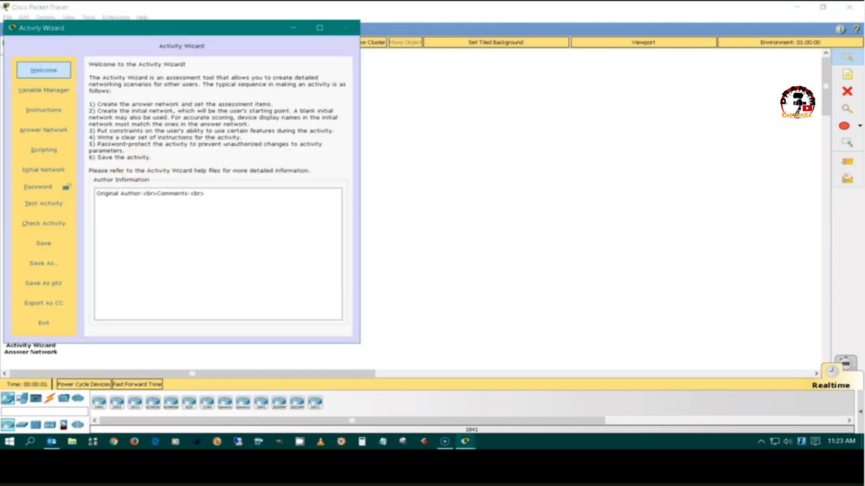
{"action": "left_click_drag", "start_coordinate": [175, 31], "coordinate": [233, 73]}
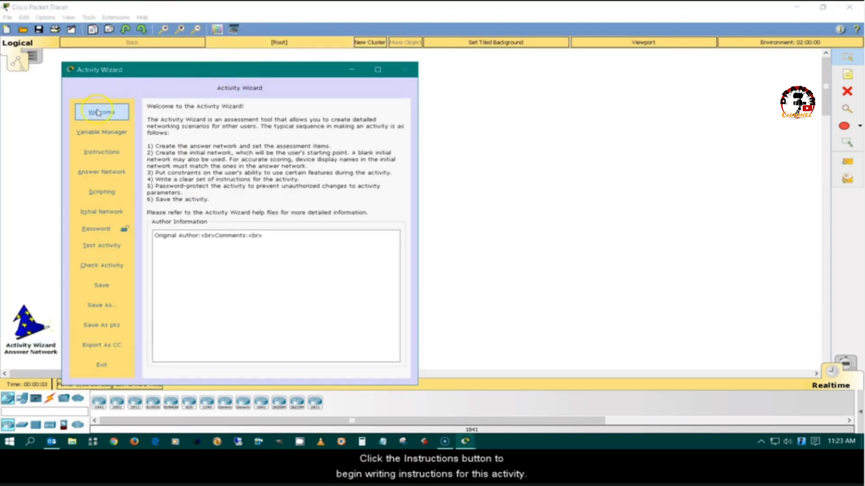
{"action": "left_click", "coordinate": [108, 155]}
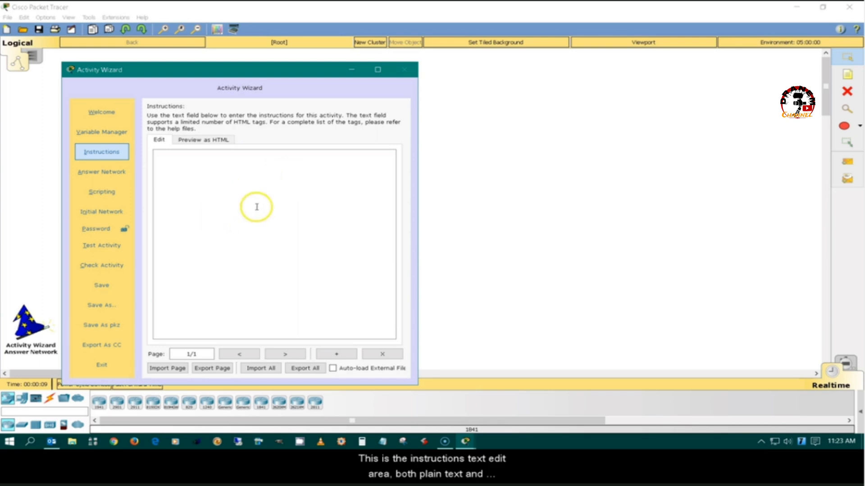
{"action": "right_click", "coordinate": [169, 162]}
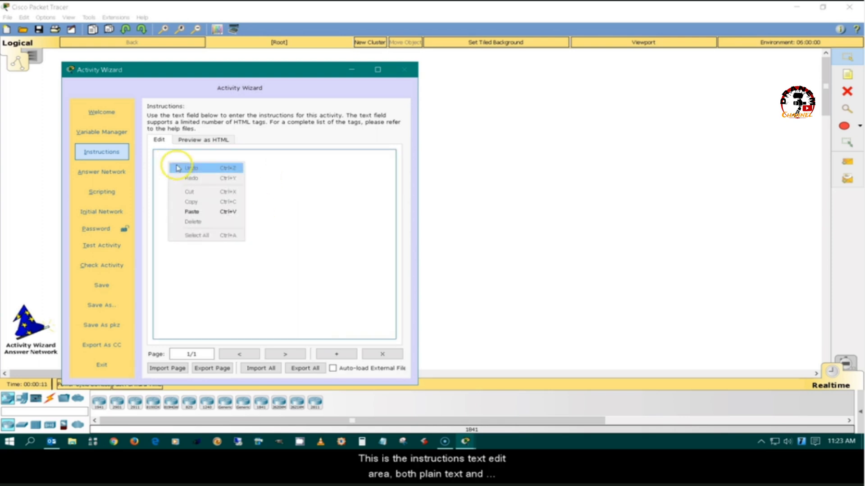
- Paste the Objective and Step 1 'Enable the router interfaces' HTML into page 1, then preview it formatted
{"action": "left_click", "coordinate": [191, 211]}
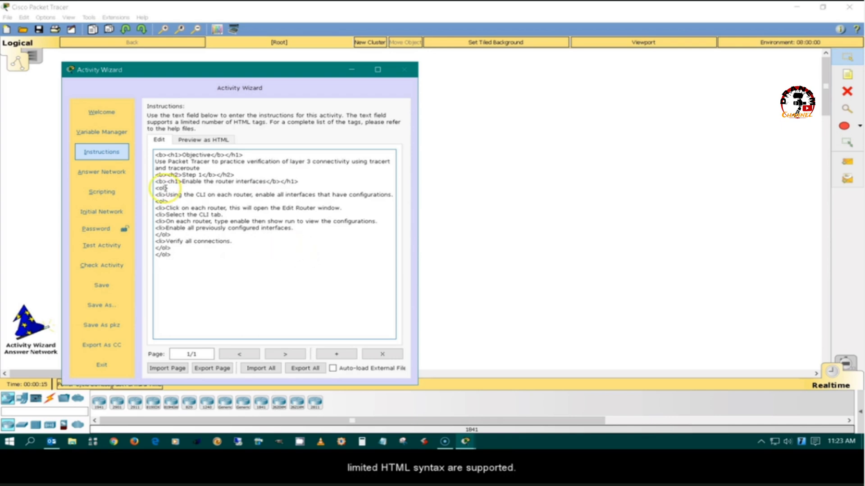
{"action": "double_click", "coordinate": [173, 155]}
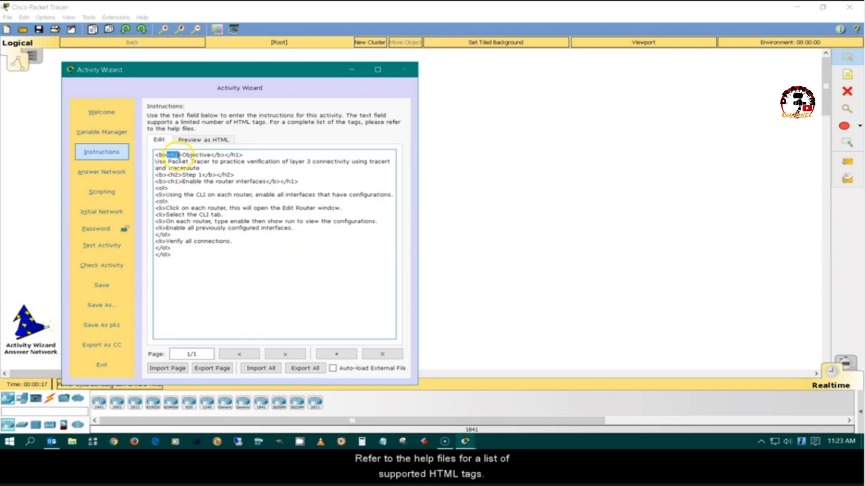
{"action": "left_click", "coordinate": [223, 298]}
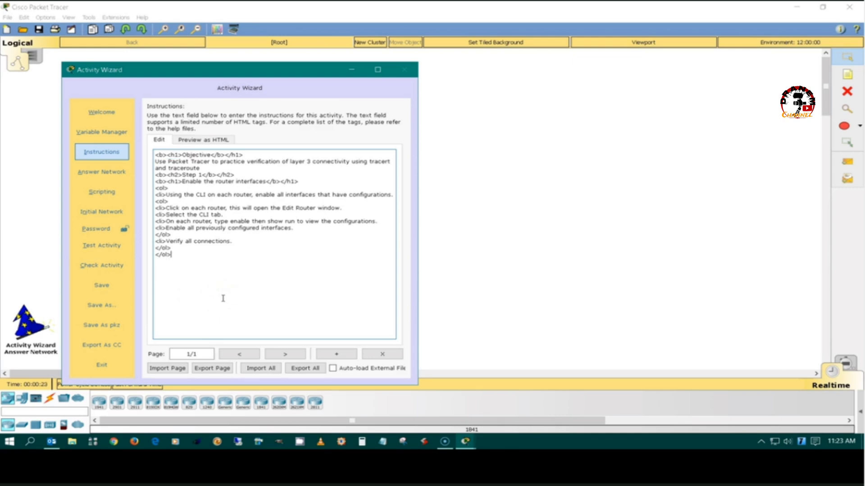
{"action": "left_click", "coordinate": [210, 142]}
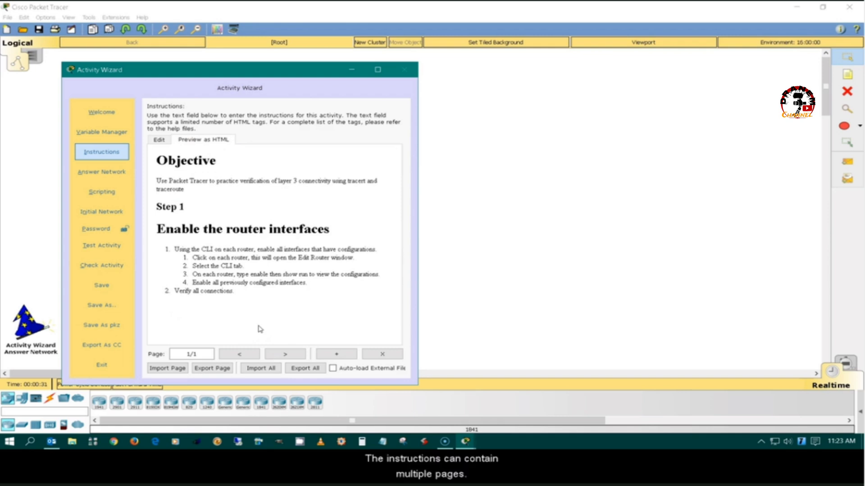
{"action": "left_click", "coordinate": [161, 140]}
{"action": "left_click", "coordinate": [155, 372]}
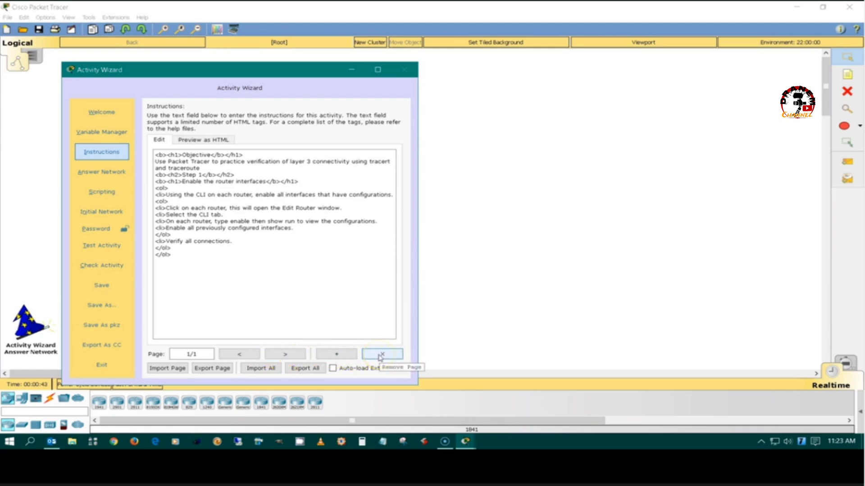
{"action": "left_click", "coordinate": [279, 299]}
{"action": "left_click", "coordinate": [219, 237]}
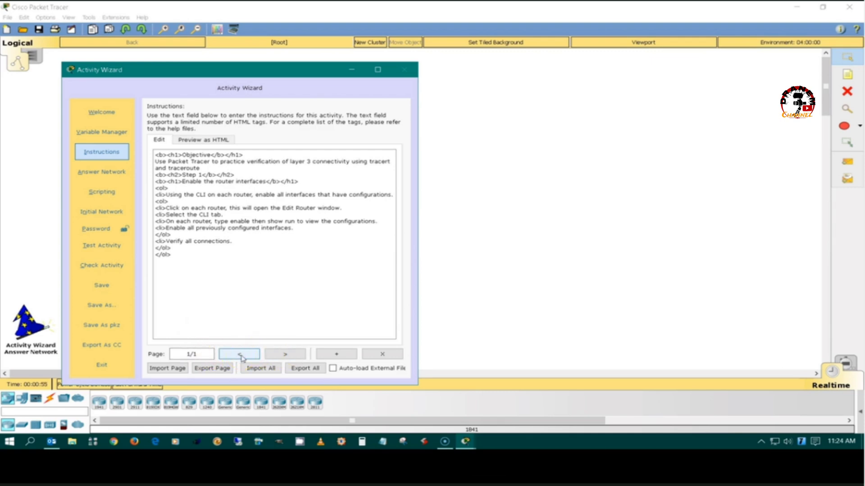
{"action": "left_click", "coordinate": [269, 358]}
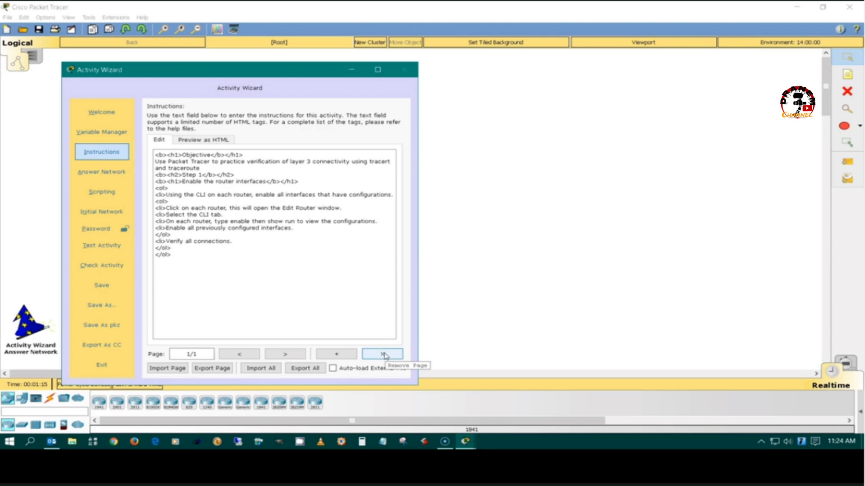
- Add instructions page 2 with the pasted Step 2 default-gateway HTML, then add a blank page 3
{"action": "left_click", "coordinate": [332, 359]}
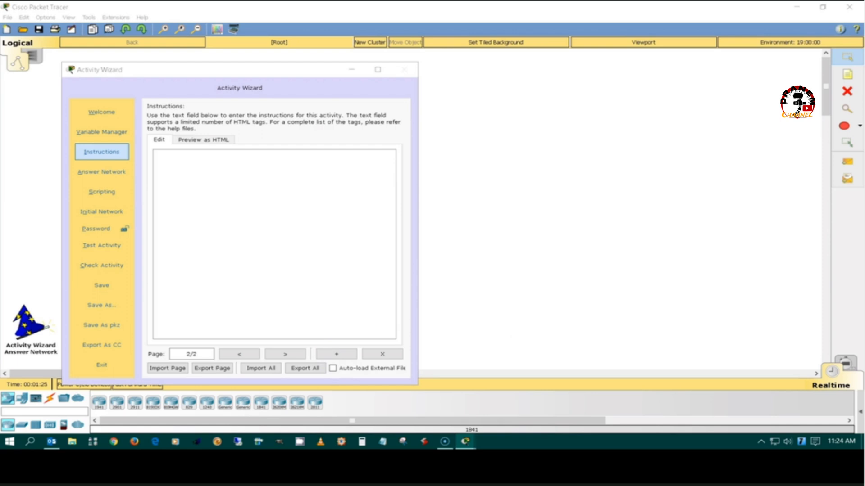
{"action": "left_click", "coordinate": [179, 160]}
{"action": "right_click", "coordinate": [179, 161]}
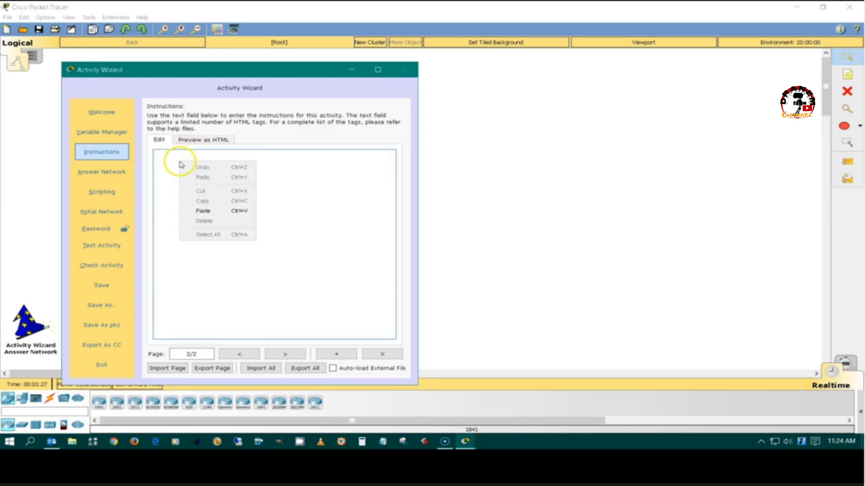
{"action": "left_click", "coordinate": [203, 211]}
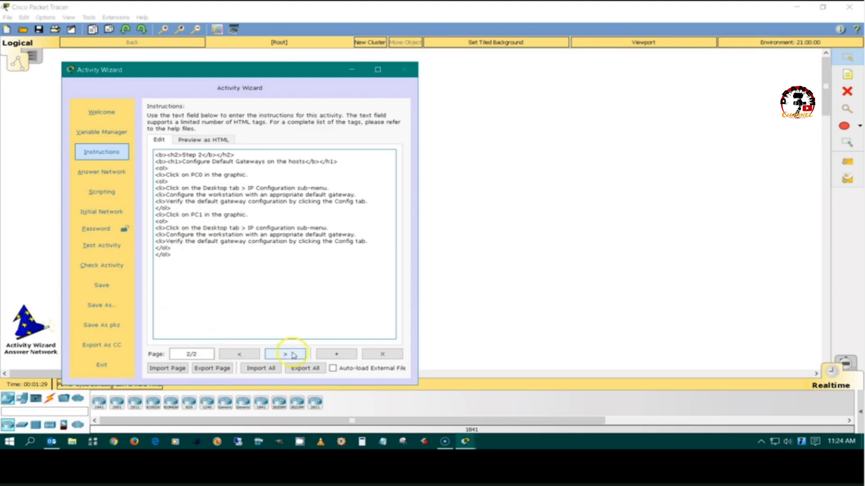
{"action": "left_click", "coordinate": [333, 355]}
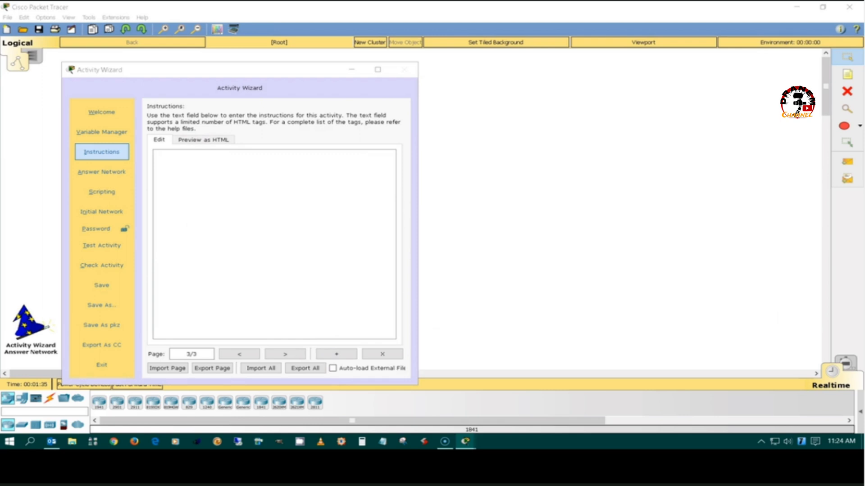
- Paste the Step 3 host-connectivity HTML into instructions page 3
{"action": "left_click", "coordinate": [163, 162]}
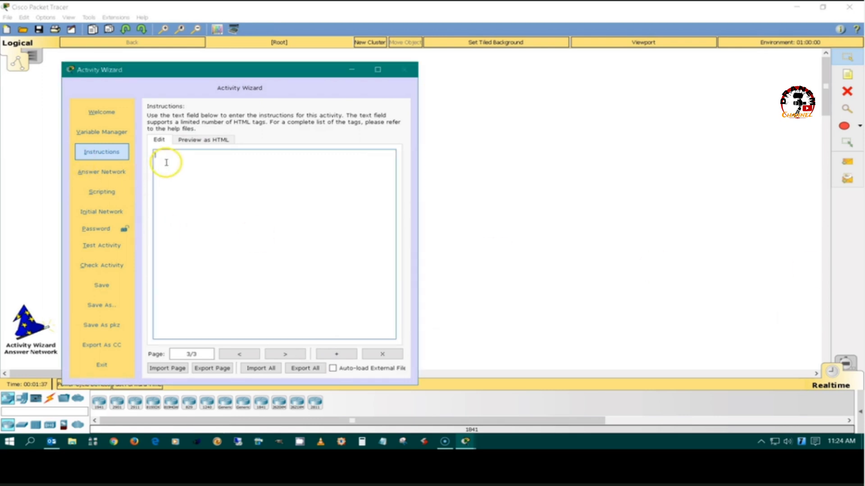
{"action": "right_click", "coordinate": [165, 163]}
{"action": "left_click", "coordinate": [207, 211]}
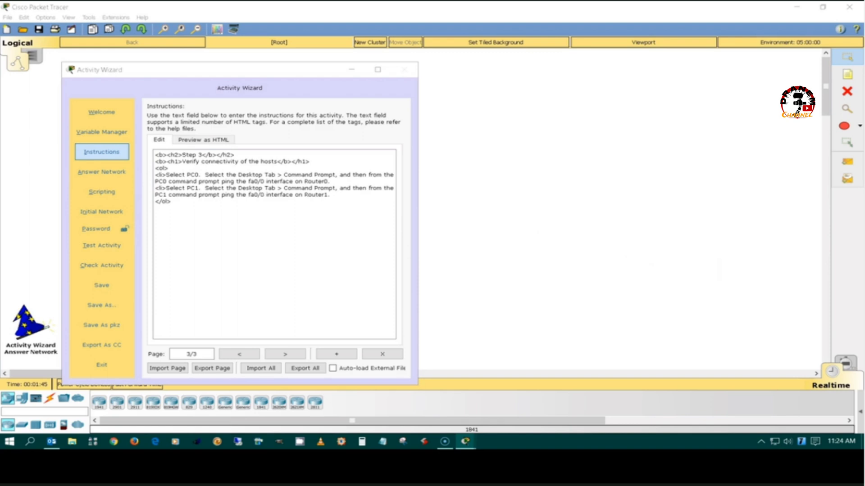
- Add page 4 with the Step 4 Tracert HTML and preview it as formatted HTML
{"action": "left_click", "coordinate": [336, 354]}
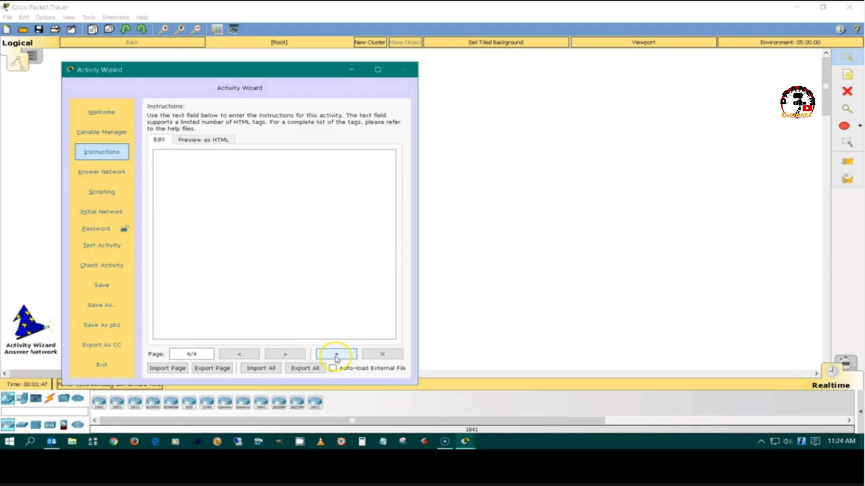
{"action": "right_click", "coordinate": [190, 163]}
{"action": "left_click", "coordinate": [210, 211]}
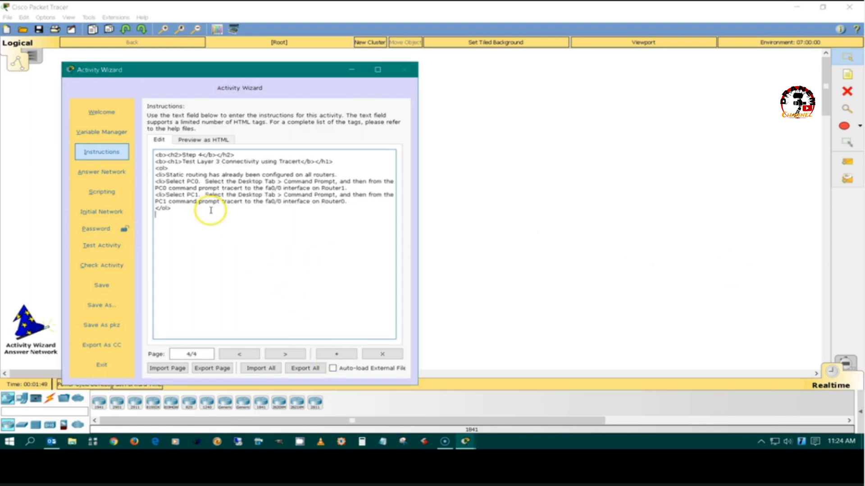
{"action": "left_click", "coordinate": [220, 141]}
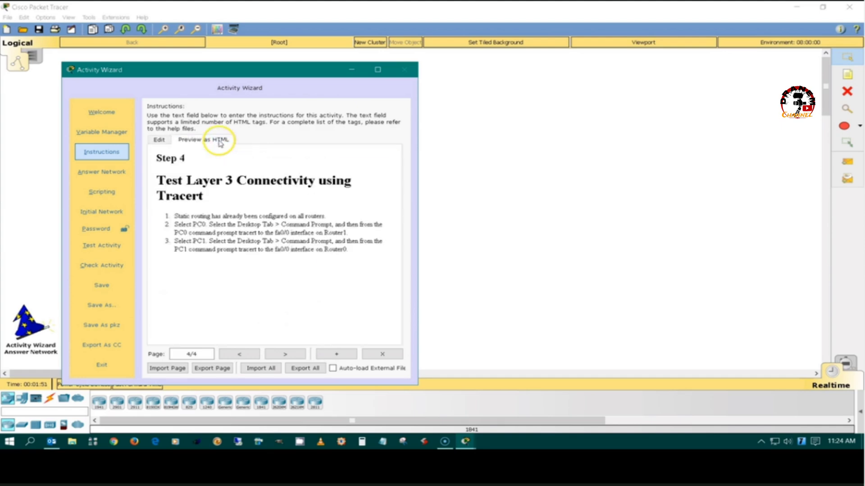
{"action": "left_click", "coordinate": [242, 354]}
- Page through the formatted previews from page 4/4 back to page 1/4's Objective and Step 1
{"action": "left_click", "coordinate": [247, 358]}
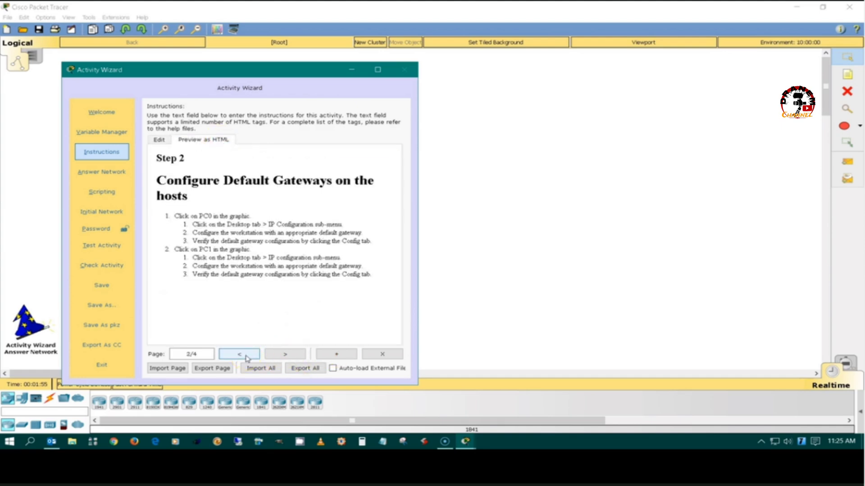
{"action": "left_click", "coordinate": [247, 358]}
{"action": "left_click", "coordinate": [247, 358]}
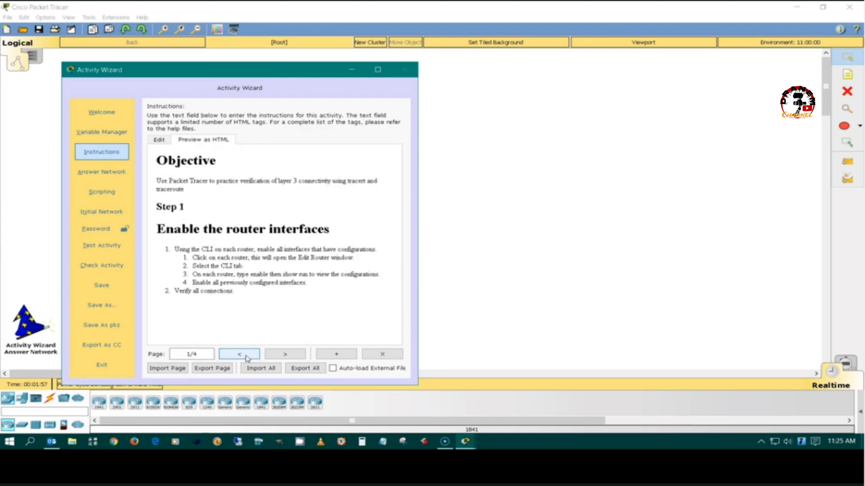
{"action": "left_click", "coordinate": [276, 355]}
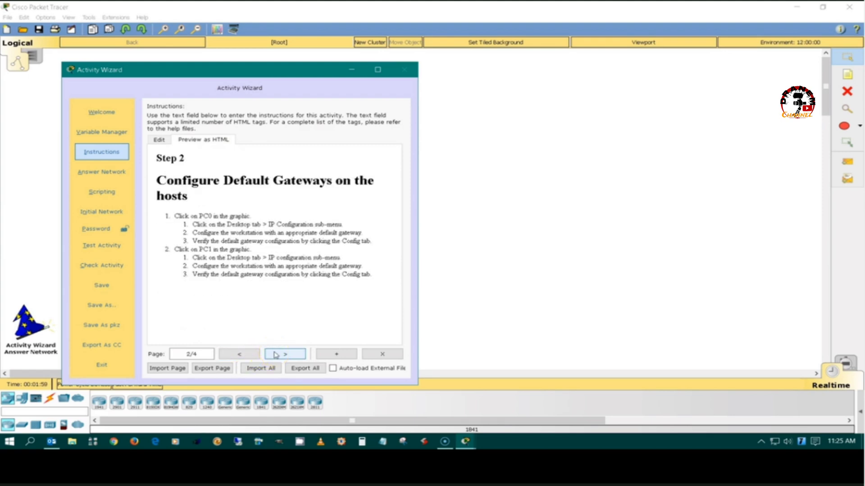
{"action": "left_click", "coordinate": [243, 355]}
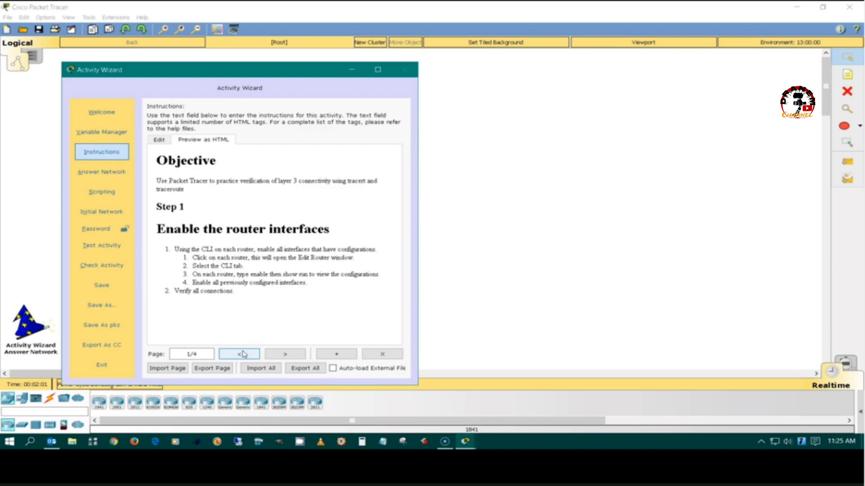